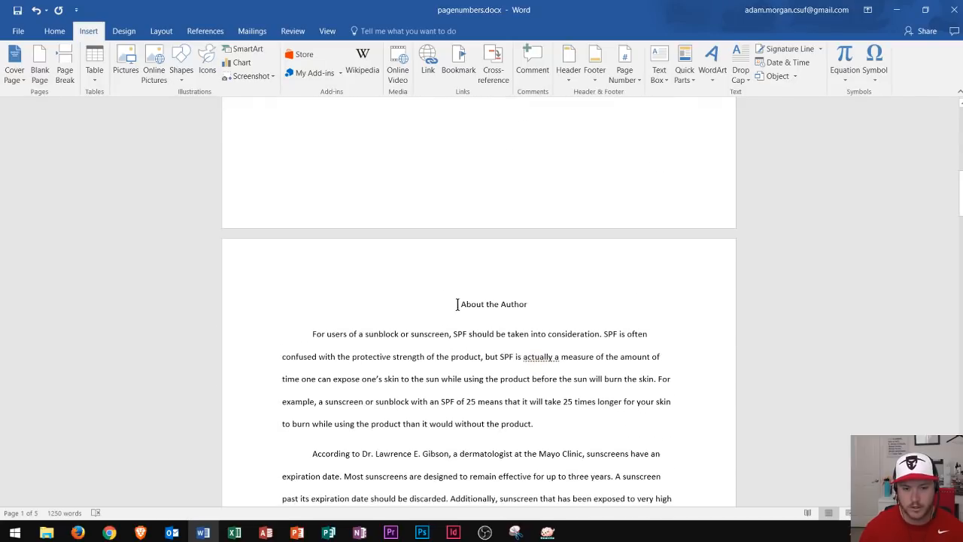
- Look through the document to see where the Abstract, About the Author and Introduction pages begin and how the text continues
drag(457, 306, 529, 308)
scroll(529, 309, down, 6)
scroll(459, 305, down, 4)
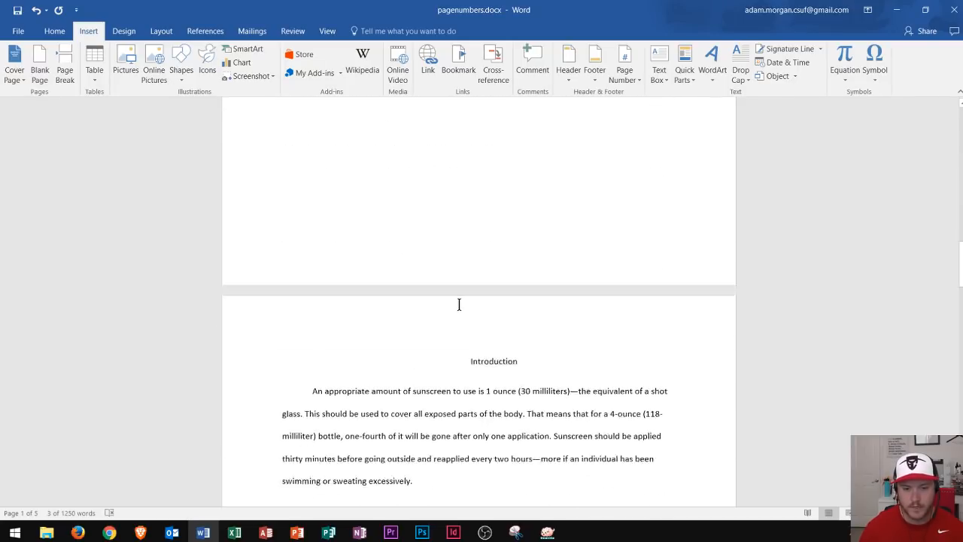
drag(467, 315, 545, 307)
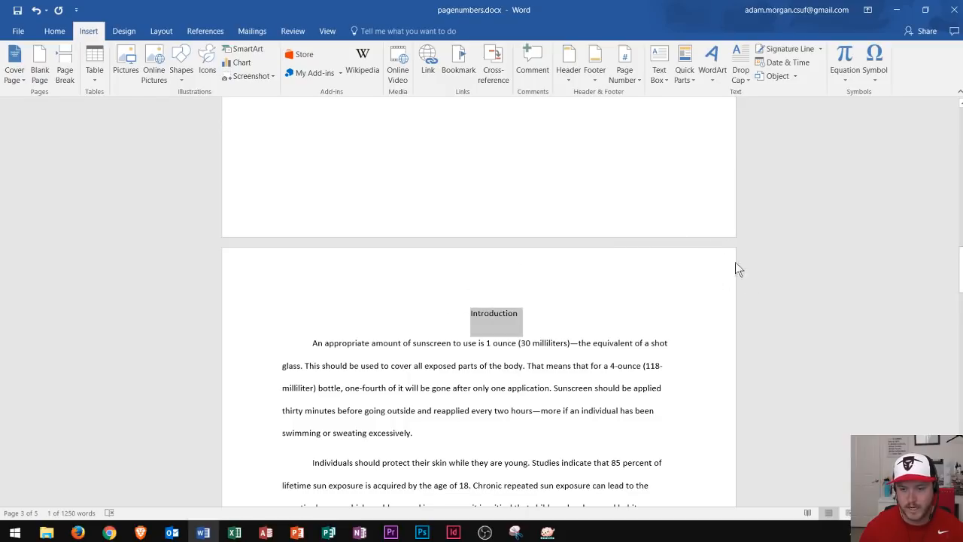
click(441, 318)
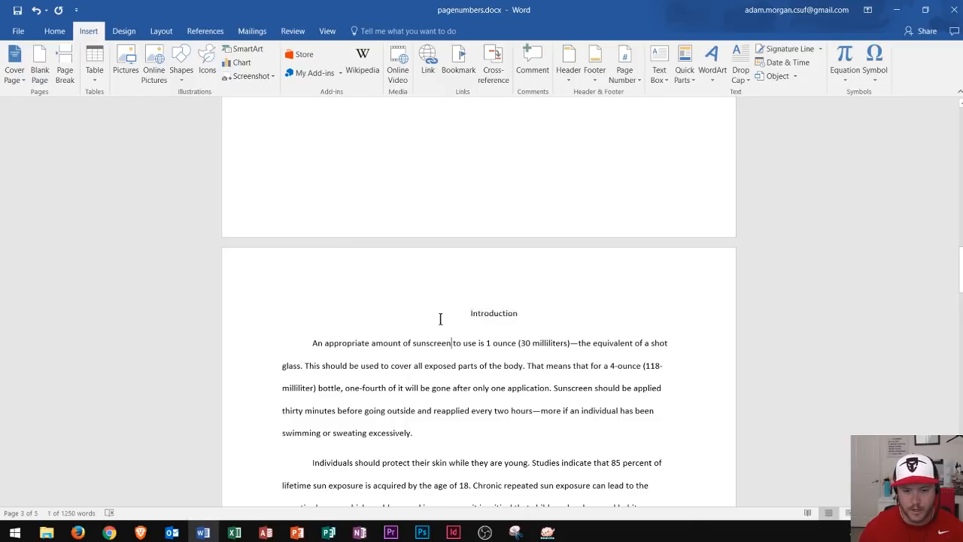
scroll(444, 286, down, 10)
scroll(456, 299, down, 10)
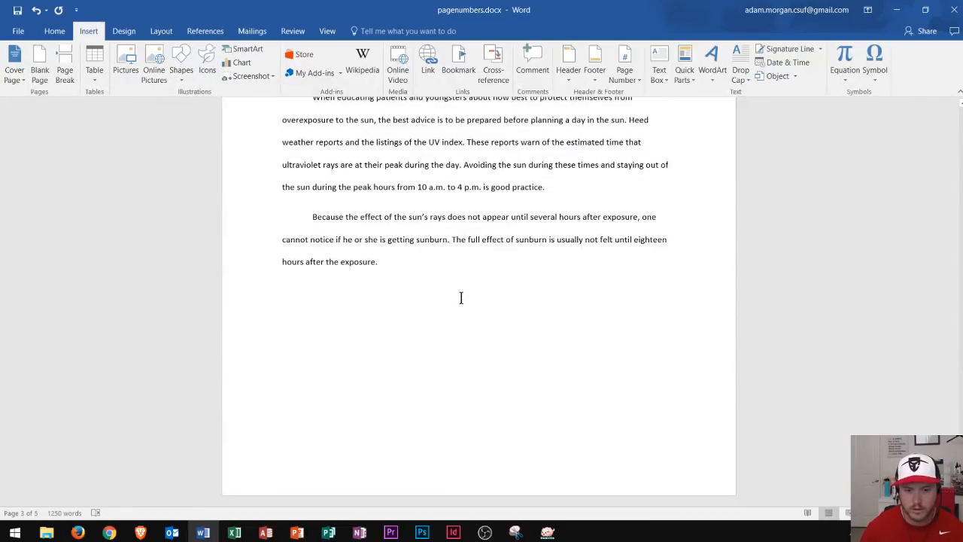
scroll(460, 297, up, 10)
scroll(494, 293, up, 10)
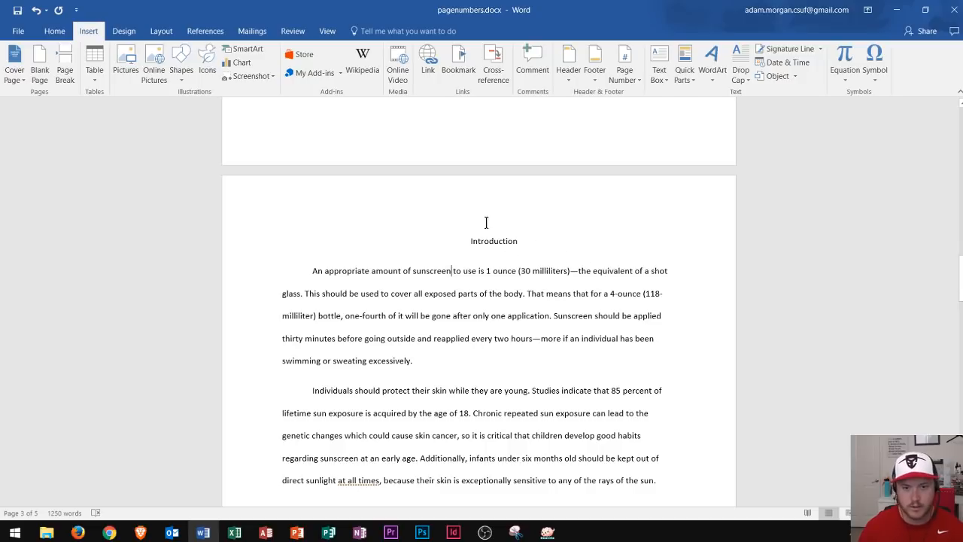
scroll(489, 225, up, 15)
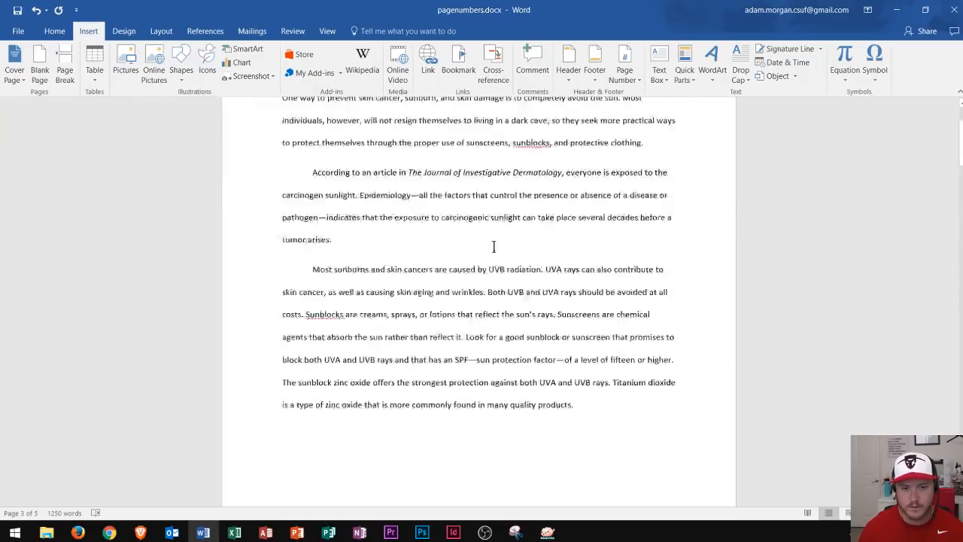
scroll(493, 247, up, 3)
- Insert Plain Number 3 page numbers at the top of the pages from the Abstract on, check the numbering, and close the header
click(456, 175)
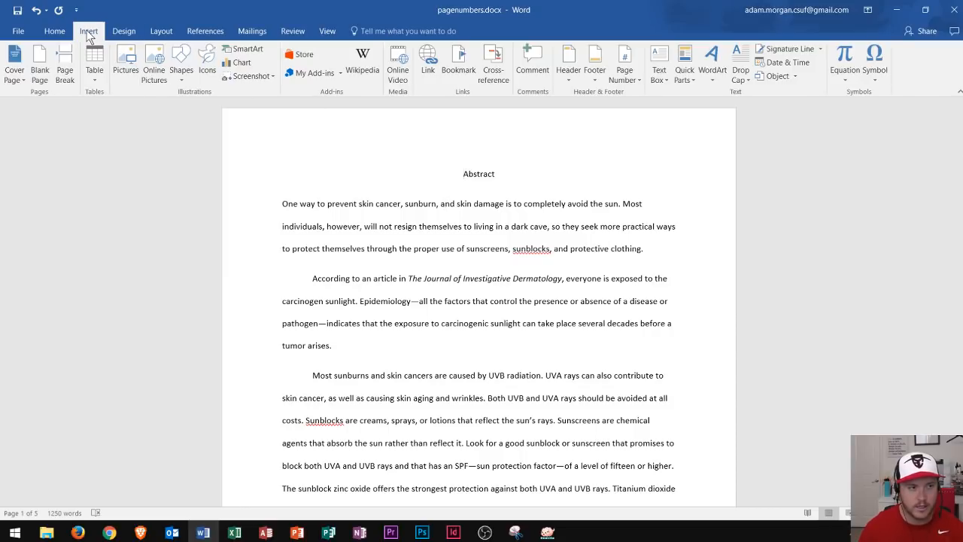
click(625, 82)
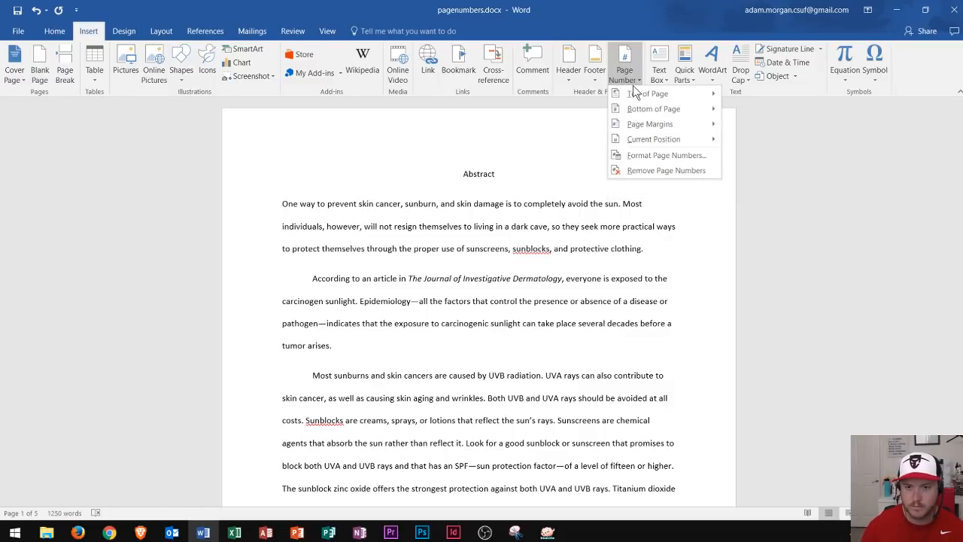
mouse_move(634, 97)
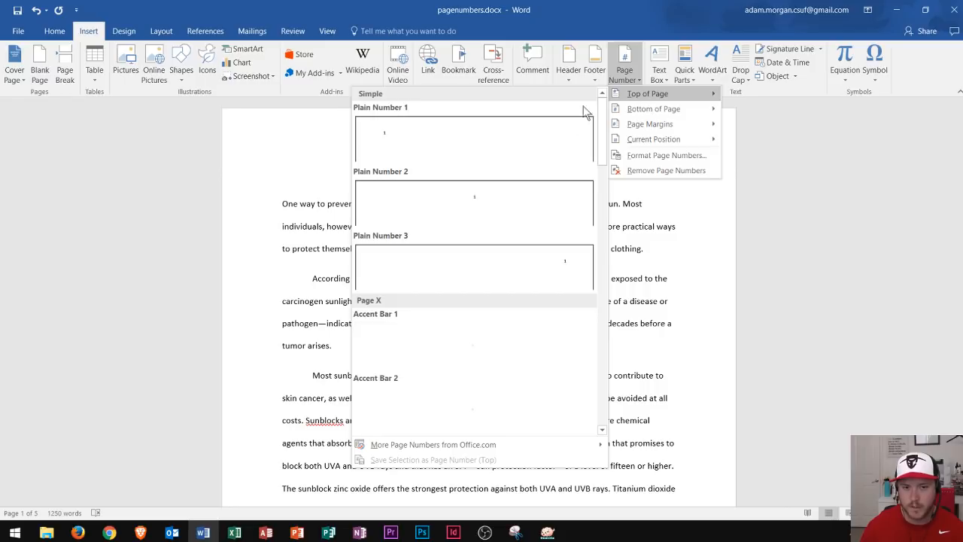
click(515, 253)
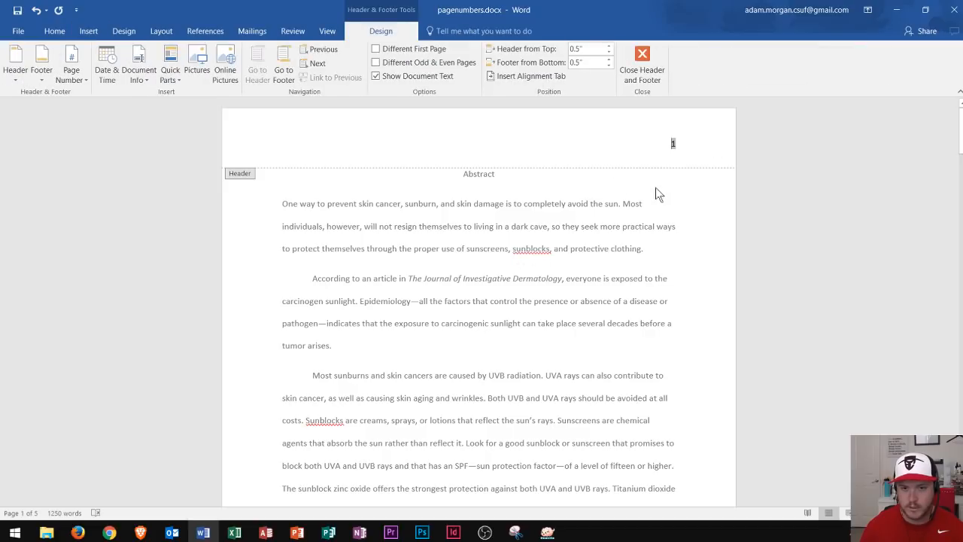
scroll(701, 230, down, 10)
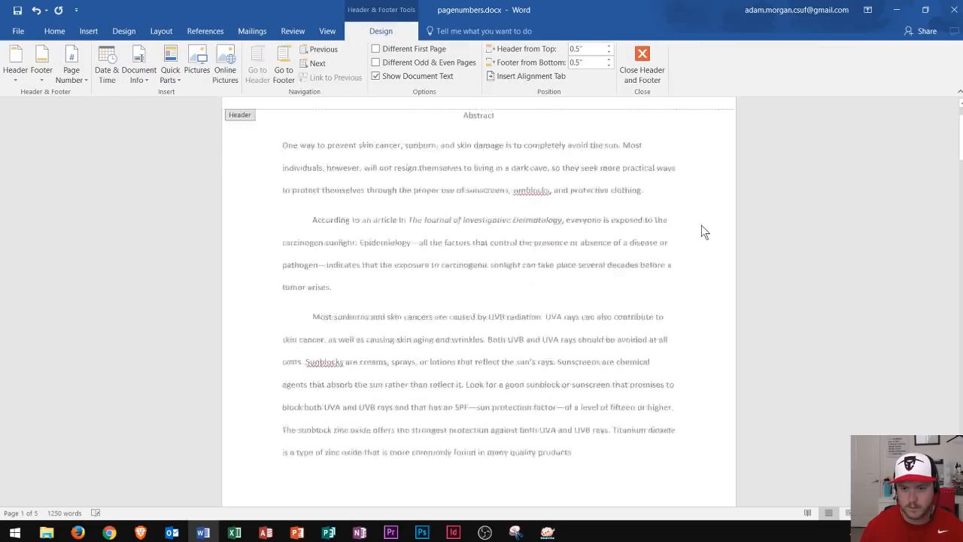
scroll(684, 234, down, 10)
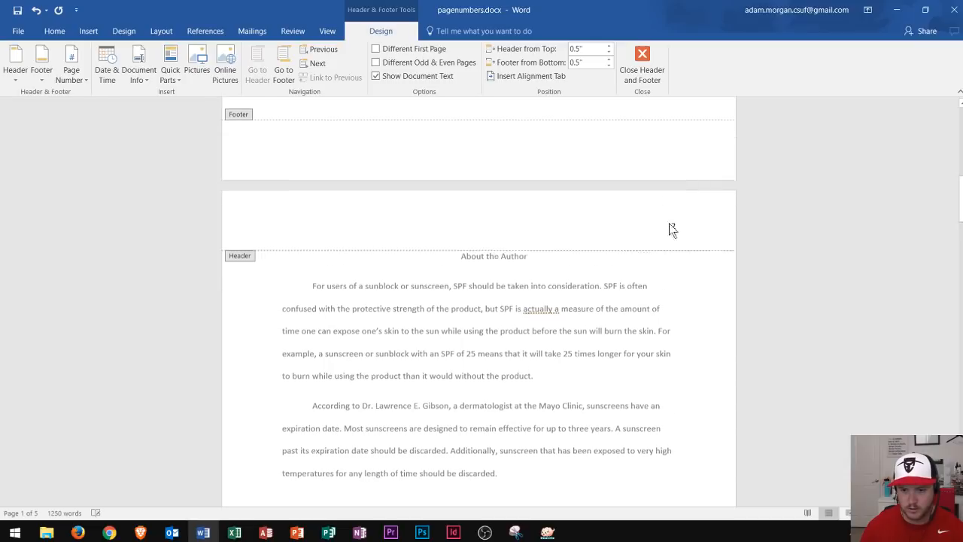
scroll(663, 291, up, 10)
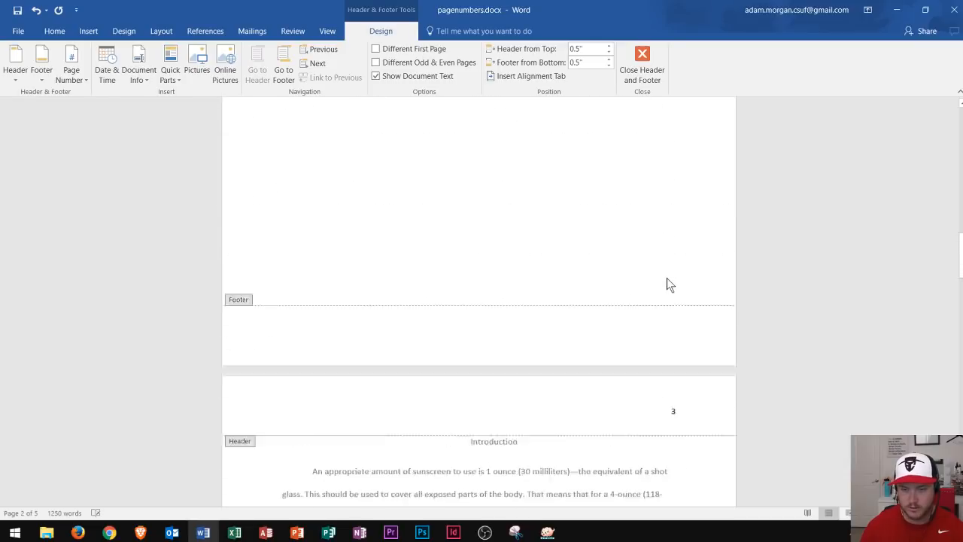
scroll(647, 219, up, 10)
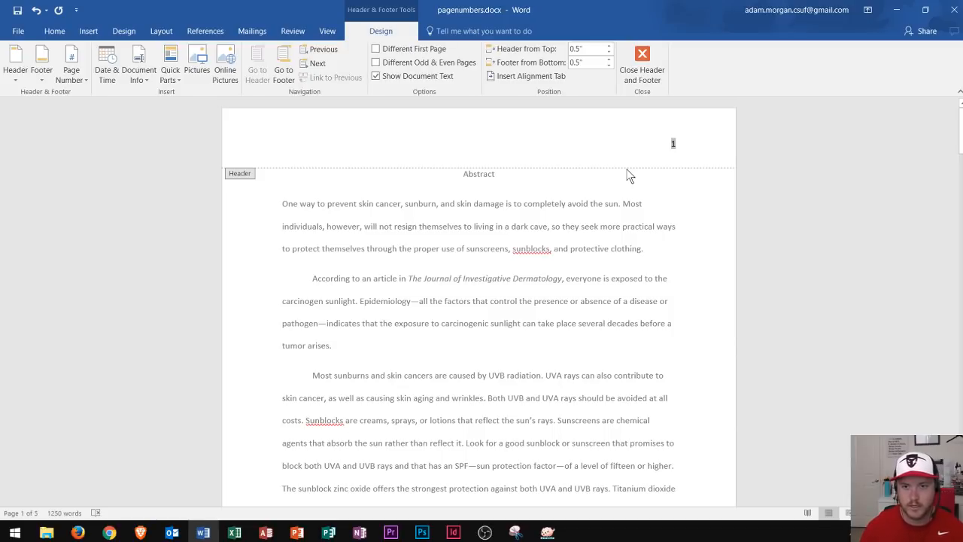
click(642, 66)
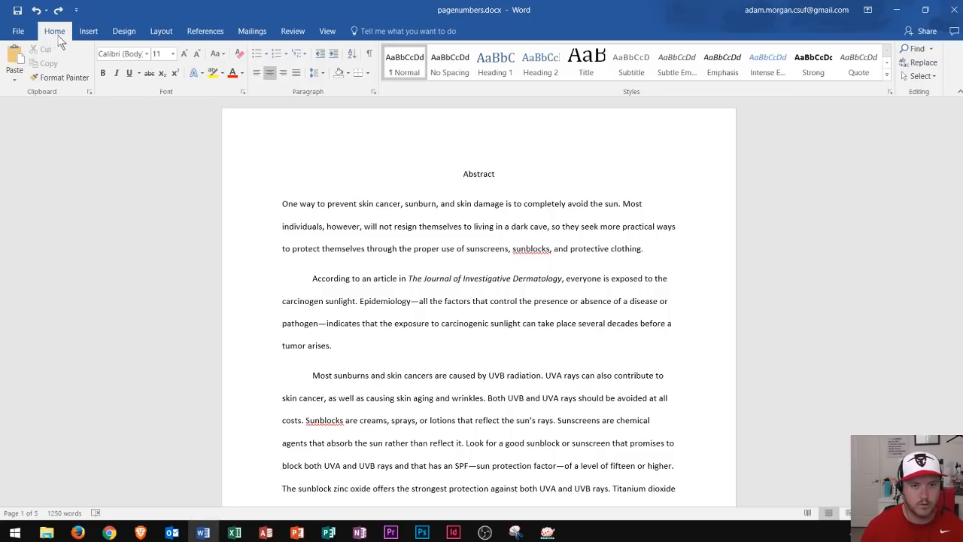
- Show the formatting marks and check the page breaks after the Abstract and About the Author pages
click(370, 54)
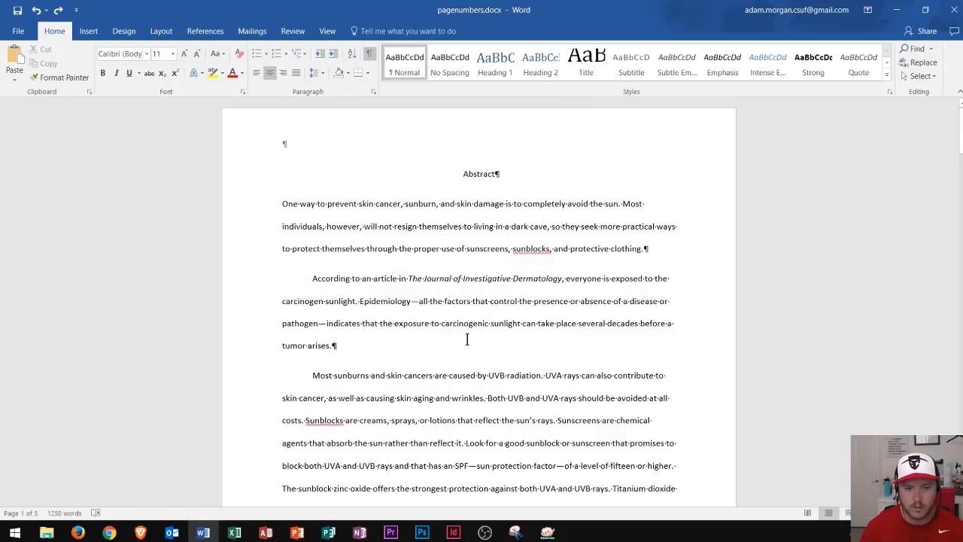
scroll(454, 331, down, 15)
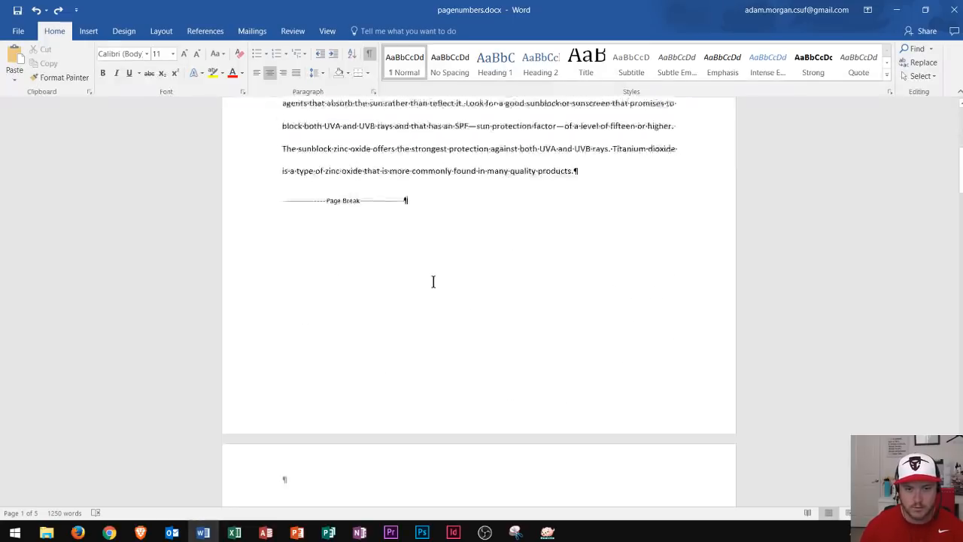
scroll(434, 281, down, 12)
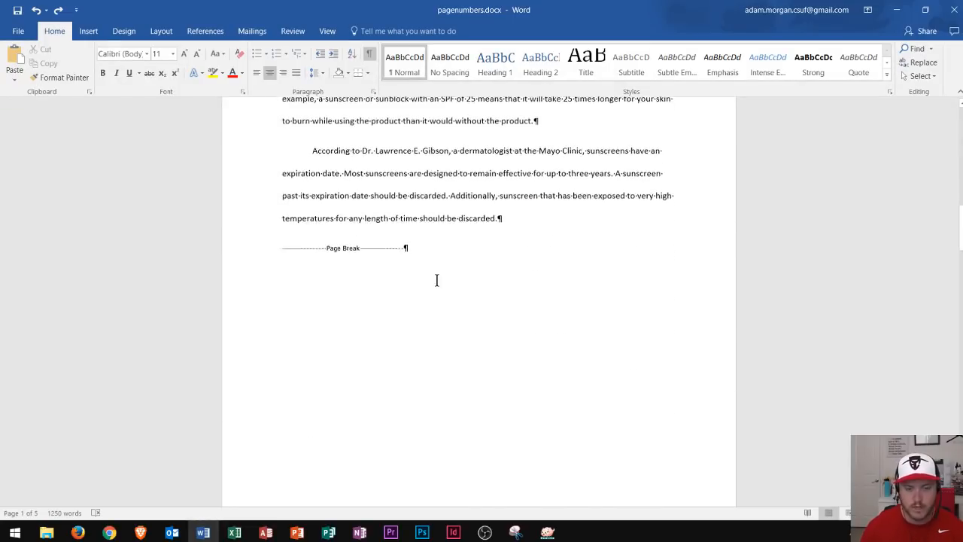
scroll(441, 280, down, 2)
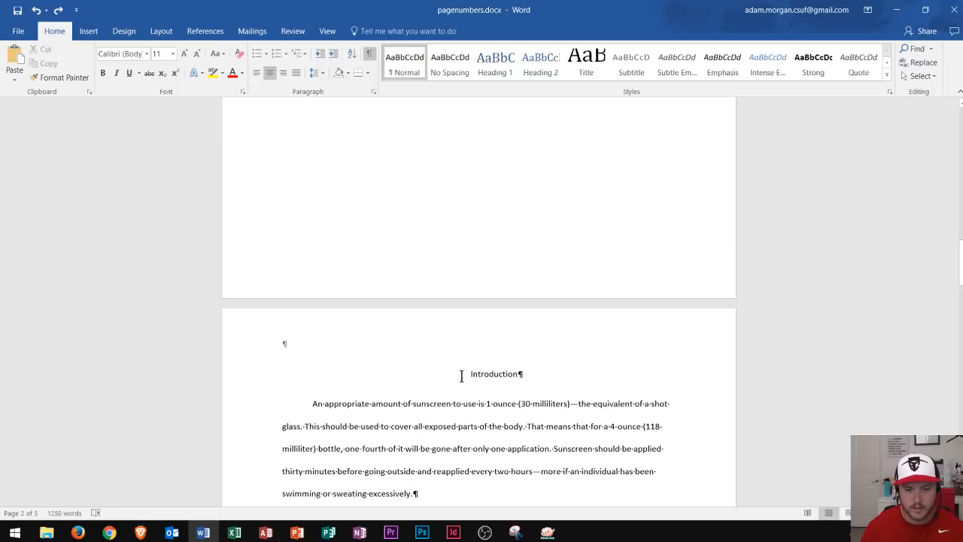
- Insert a Next Page section break directly before the Introduction heading
click(461, 375)
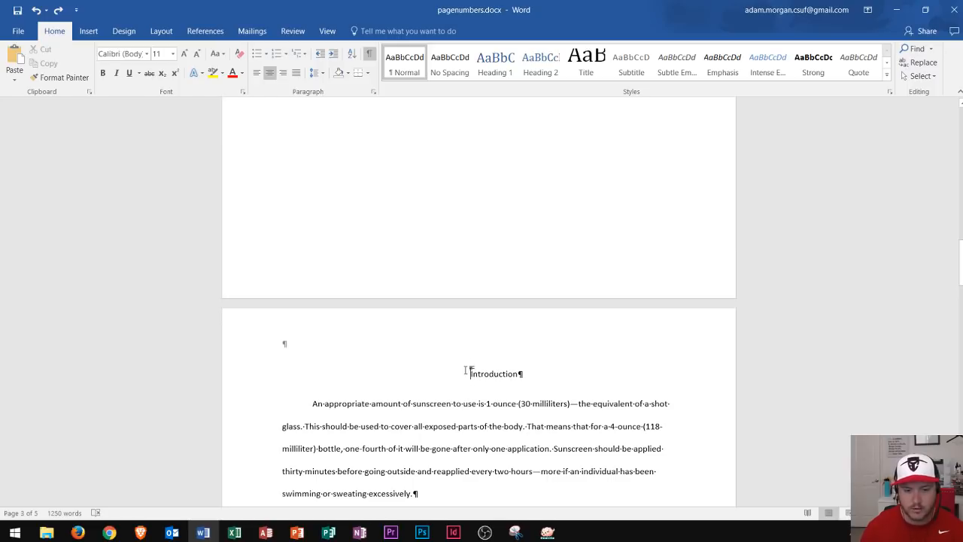
scroll(455, 358, up, 1)
scroll(452, 359, up, 5)
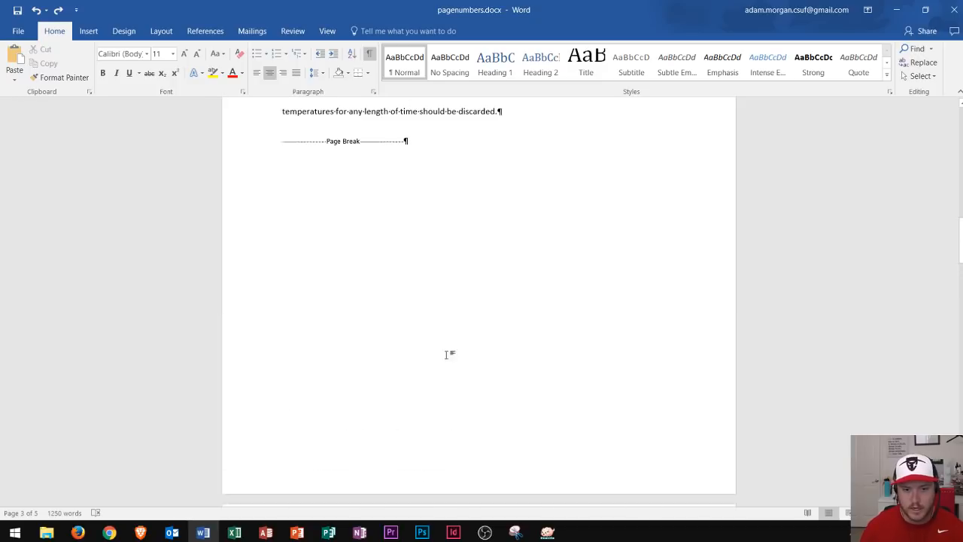
scroll(454, 261, down, 6)
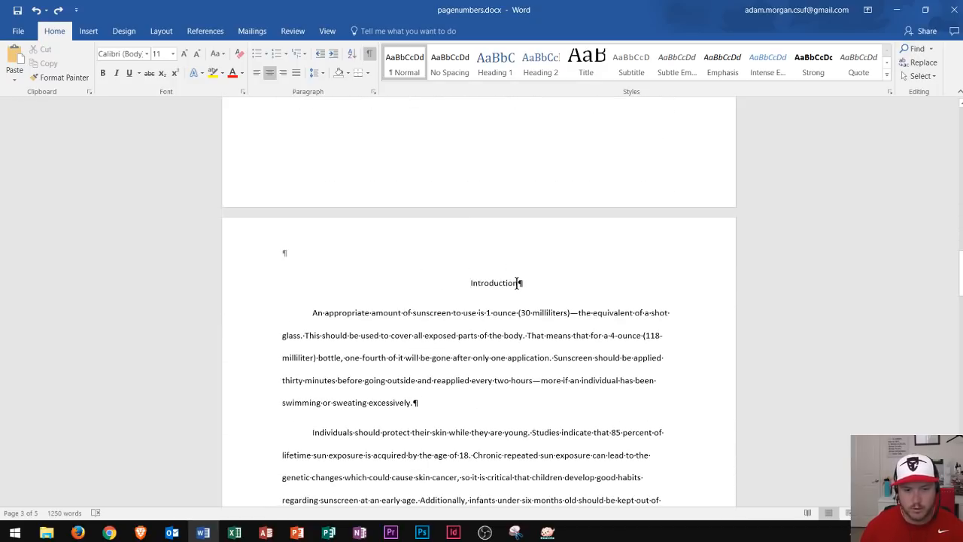
click(430, 274)
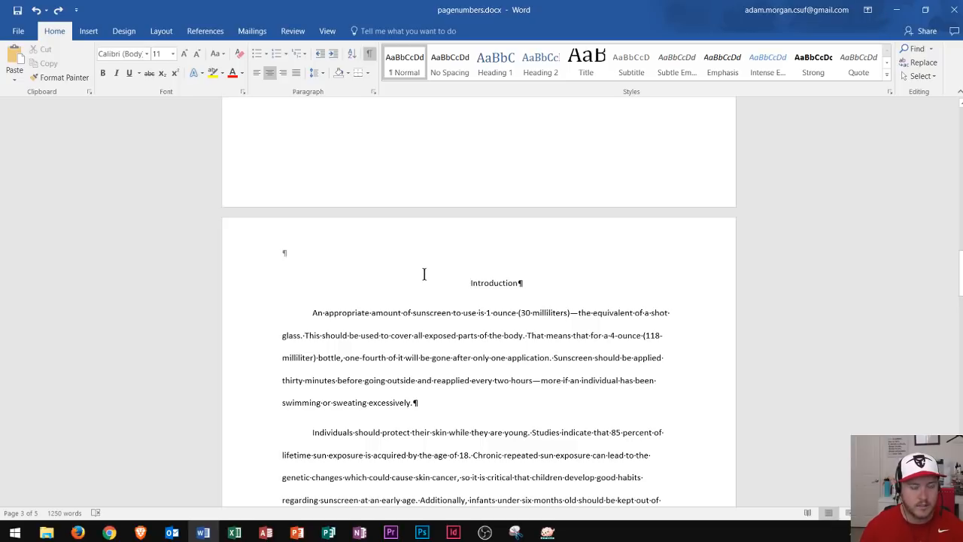
click(162, 34)
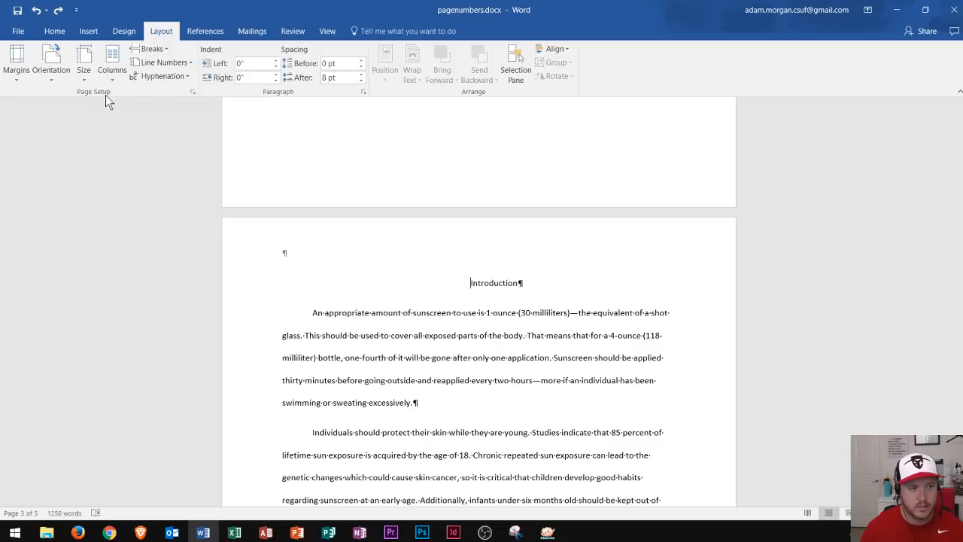
click(168, 52)
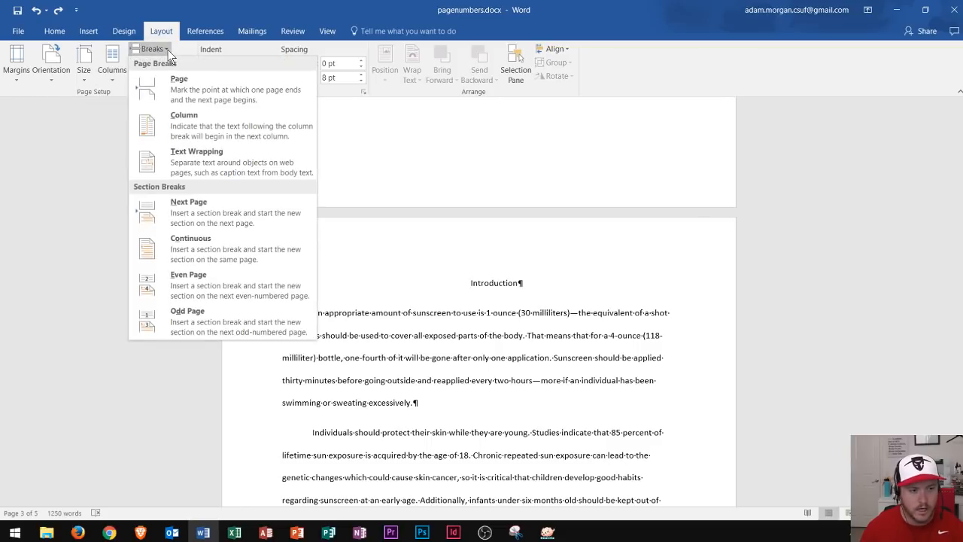
click(265, 224)
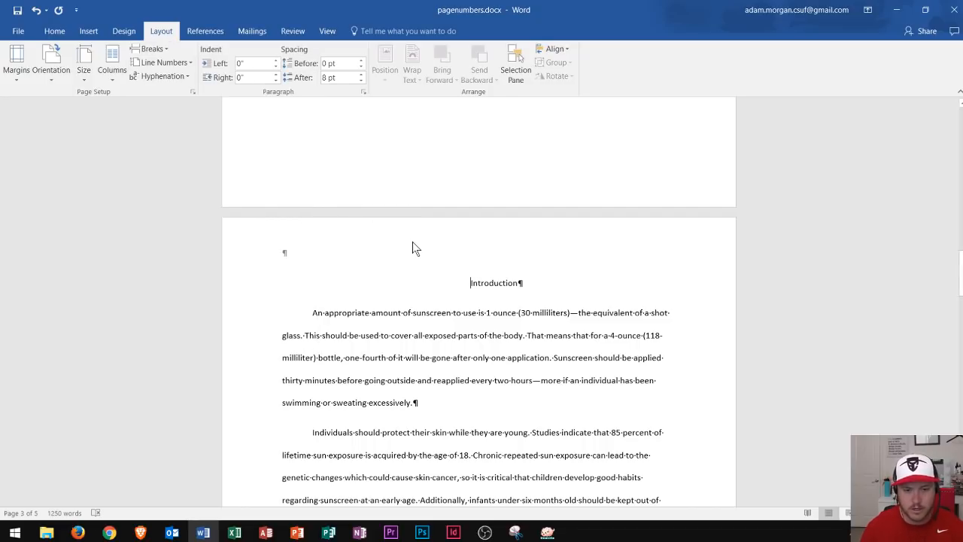
- Insert a Plain Number 3 page number at the top of the Introduction page and unlink the Section 2 header from the previous section
scroll(404, 248, up, 3)
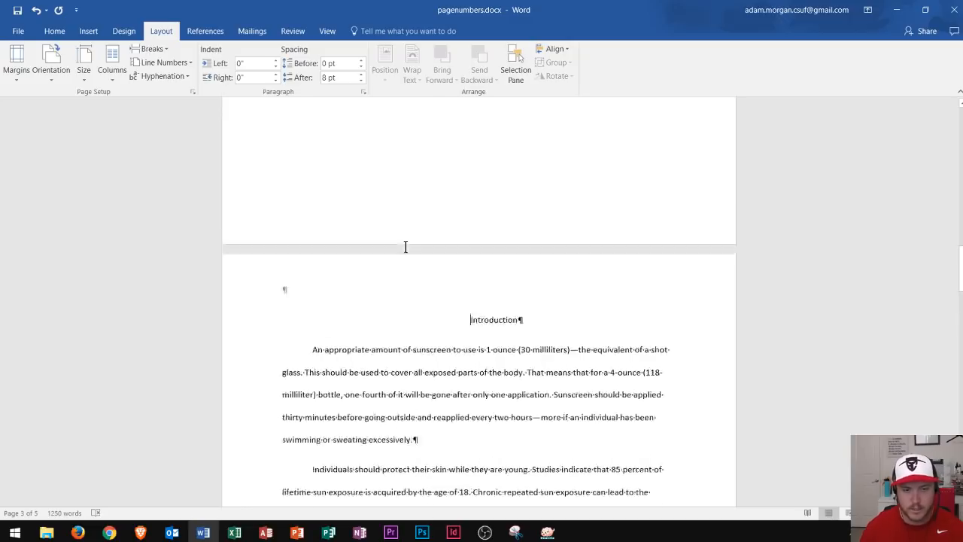
scroll(404, 231, up, 15)
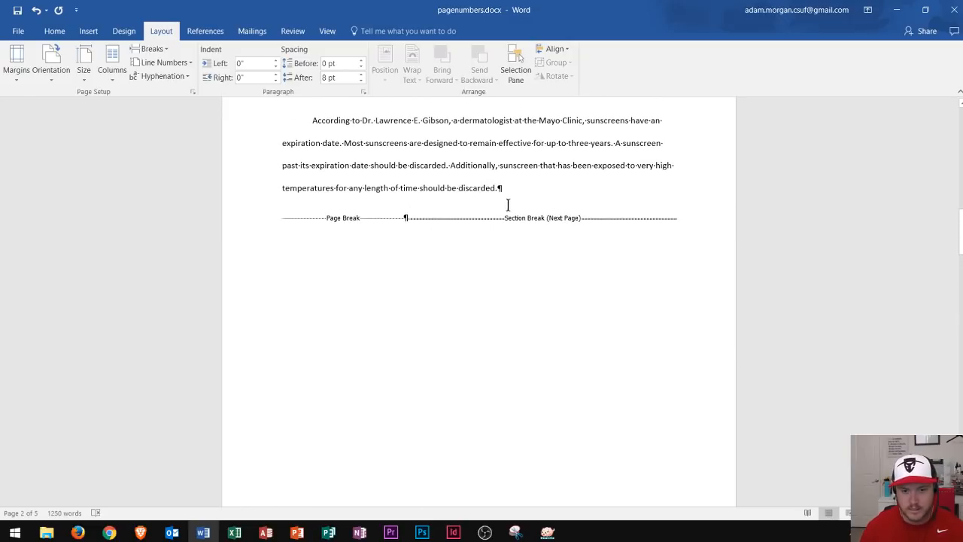
scroll(527, 282, down, 8)
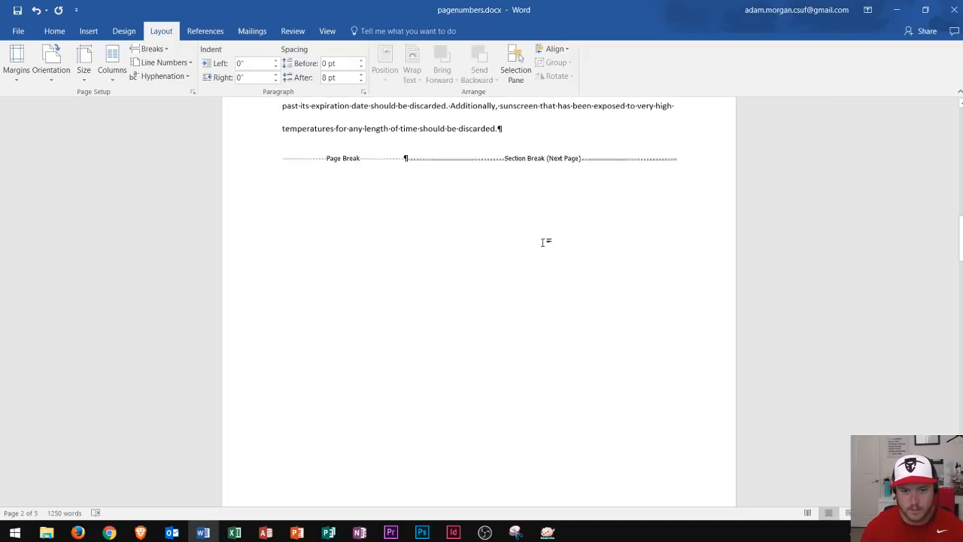
scroll(561, 223, down, 3)
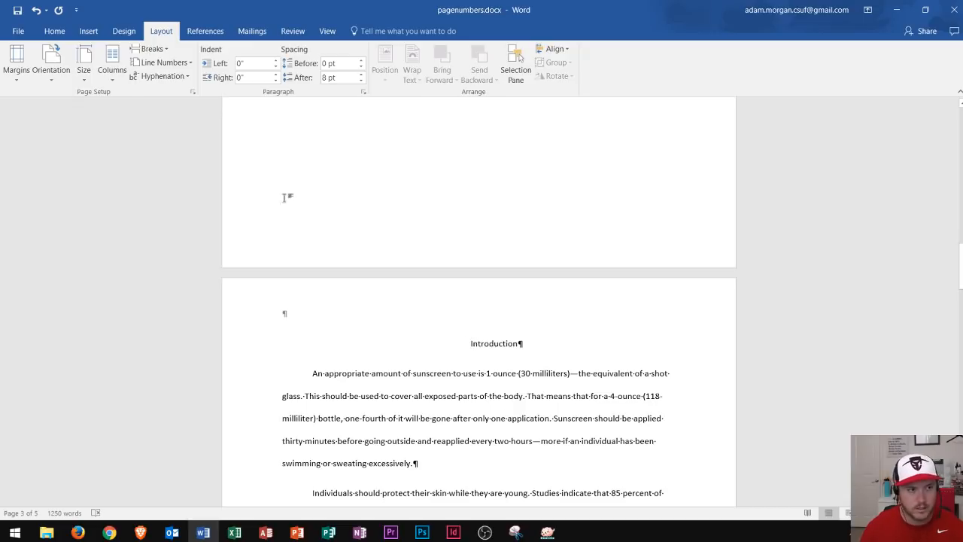
click(89, 34)
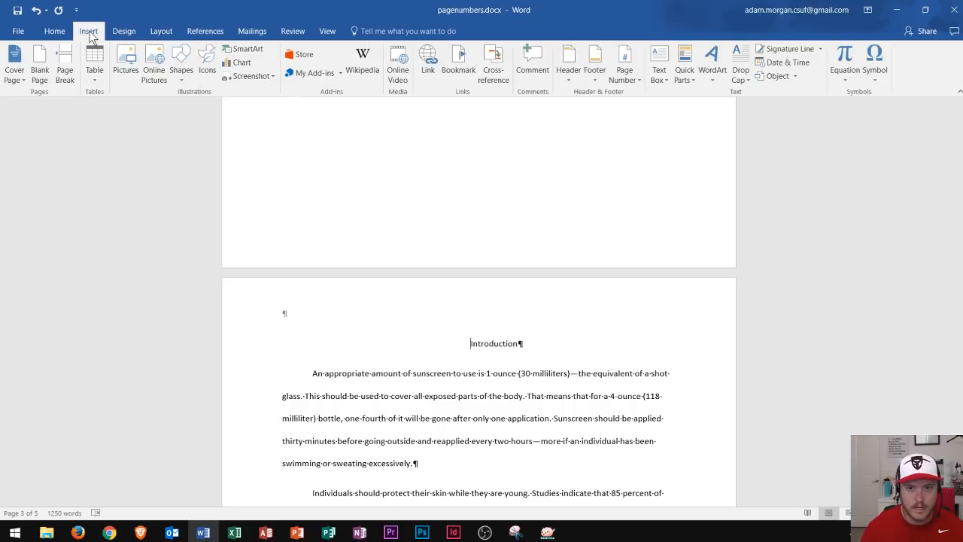
click(618, 81)
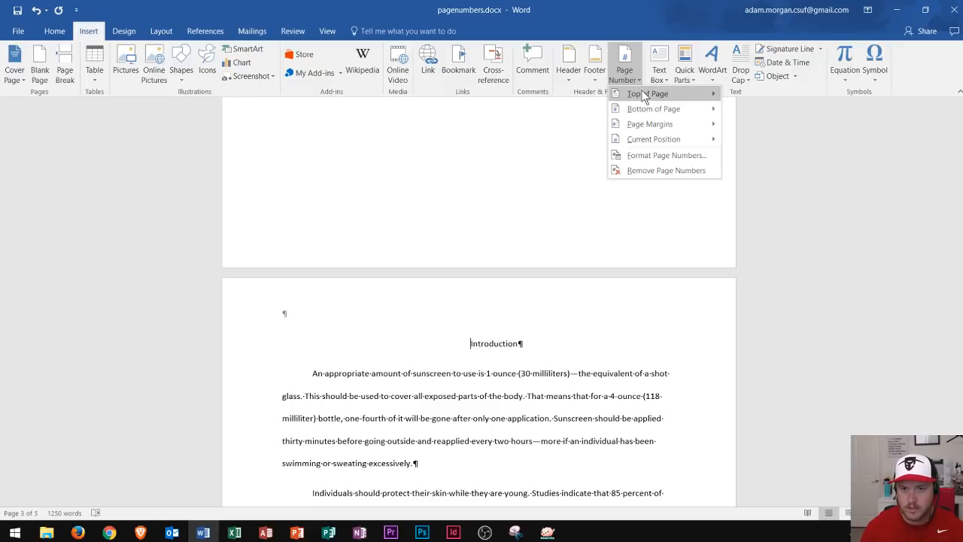
mouse_move(643, 95)
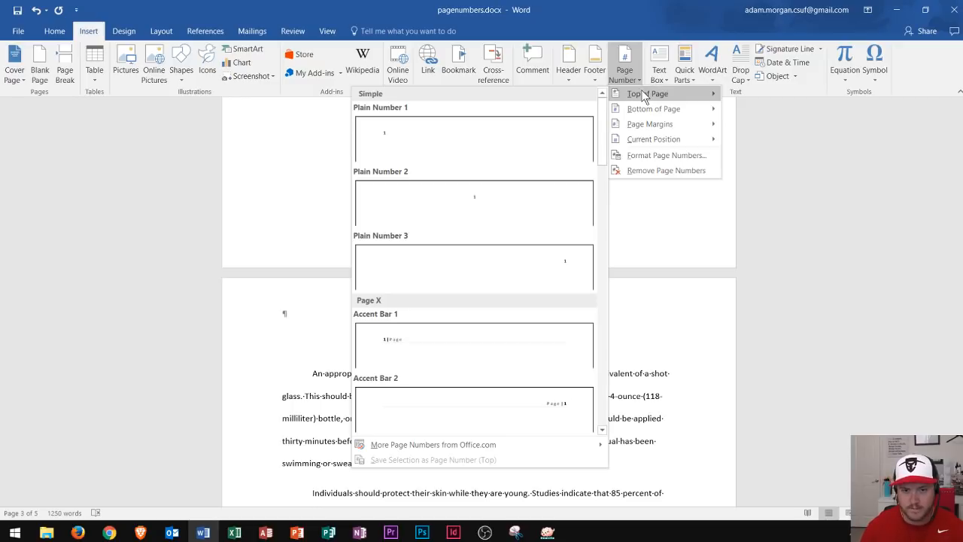
click(445, 272)
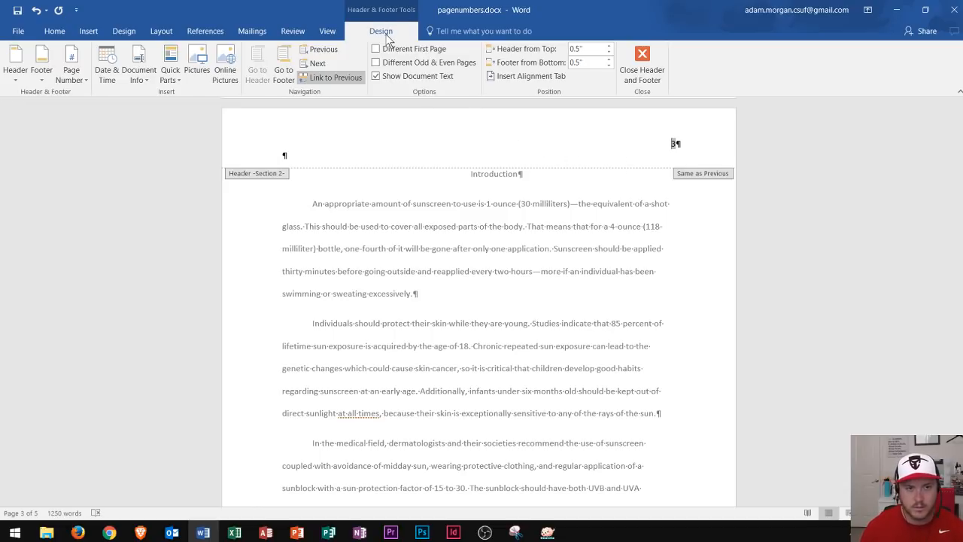
click(332, 78)
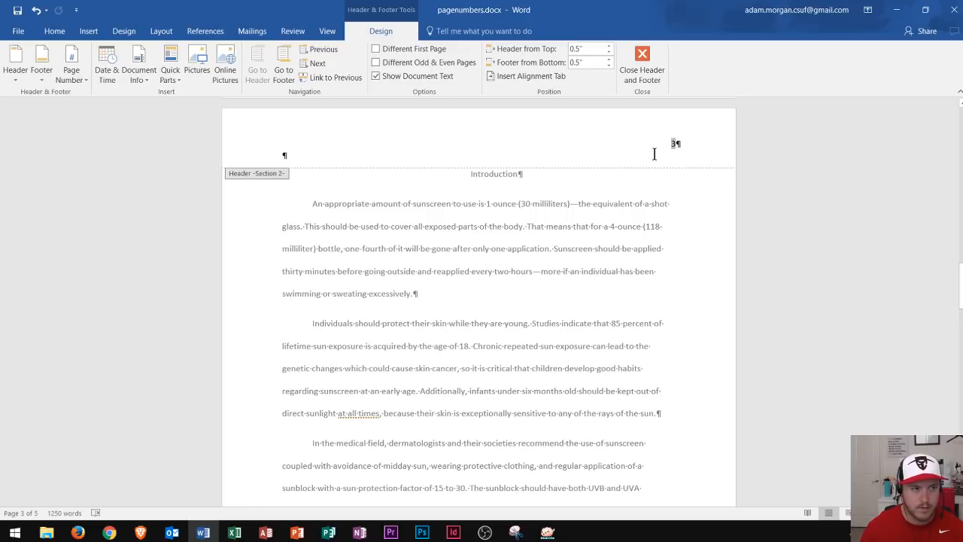
- Format the Section 2 page numbers so that the numbering starts at 1 on the Introduction page
click(87, 31)
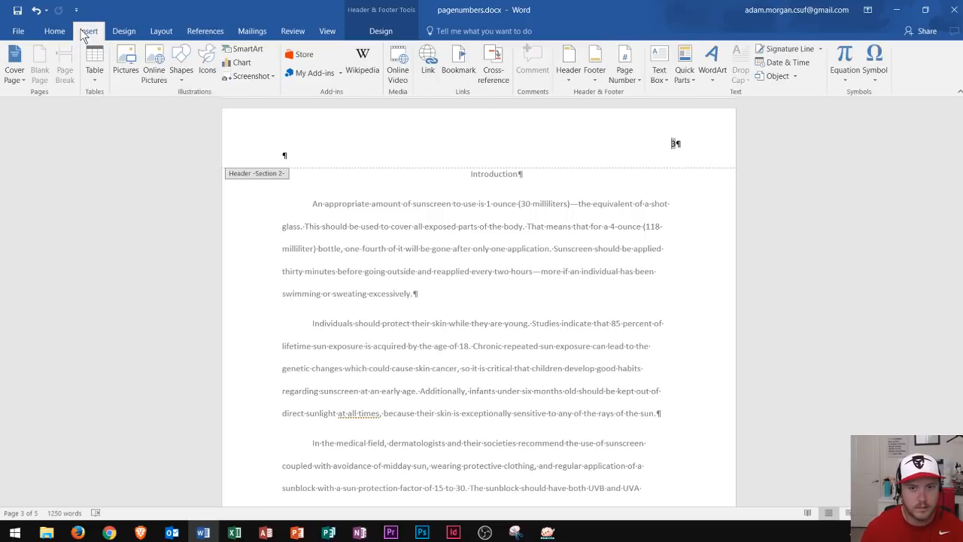
click(623, 80)
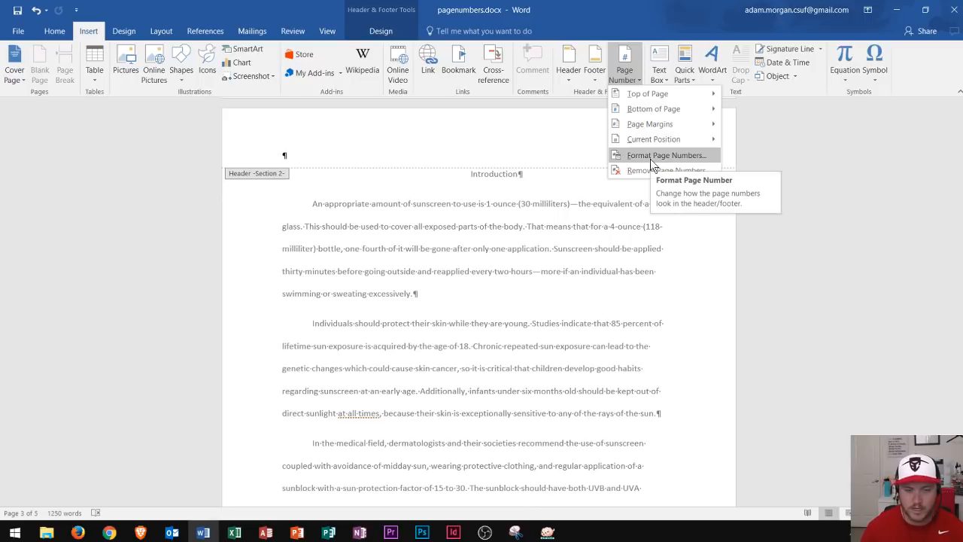
click(650, 155)
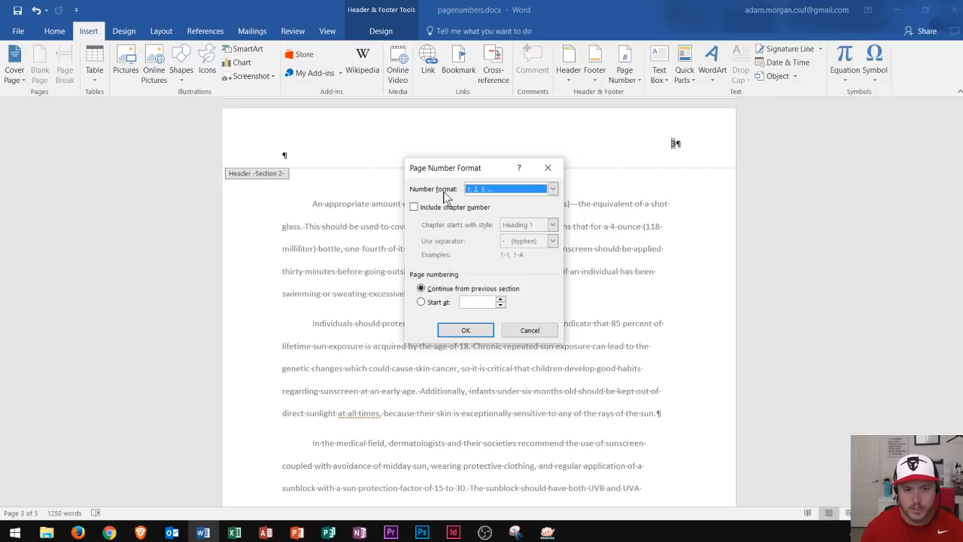
drag(453, 177, 486, 142)
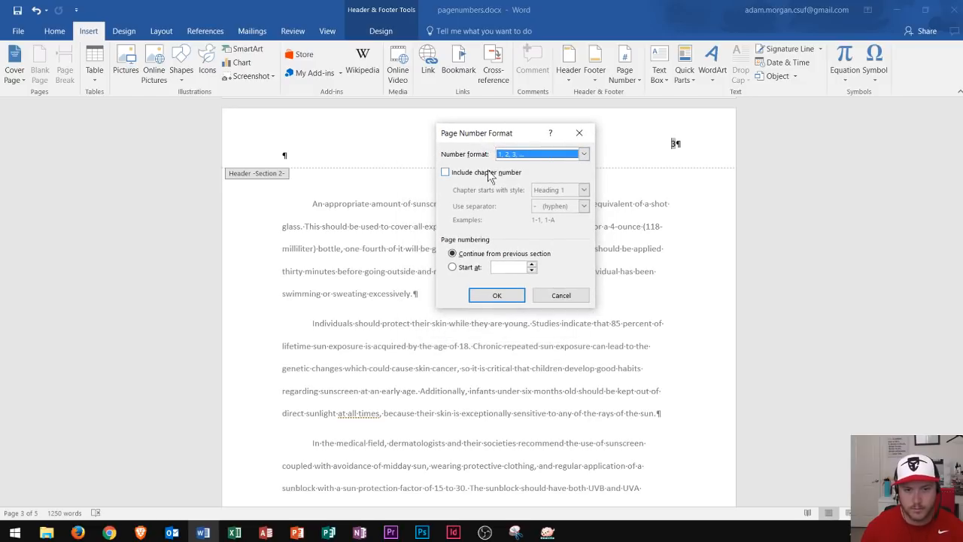
click(454, 269)
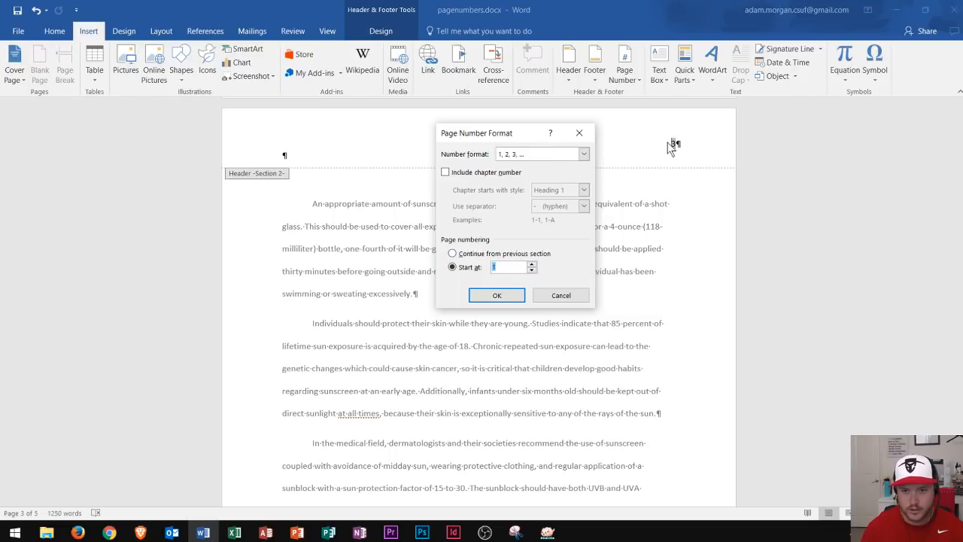
click(497, 296)
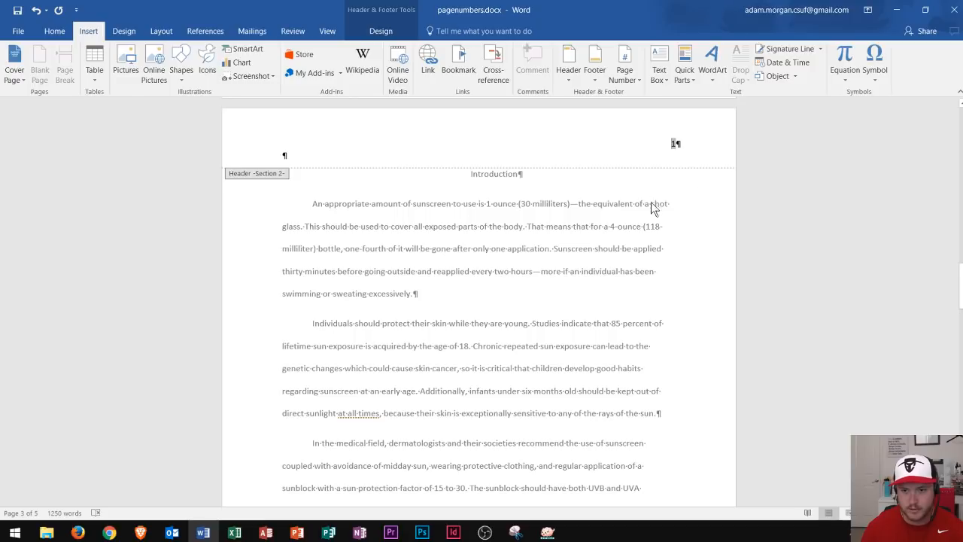
- Check the numbering across both sections and remove the page numbers from the Section 1 header on the Abstract page
scroll(653, 214, down, 10)
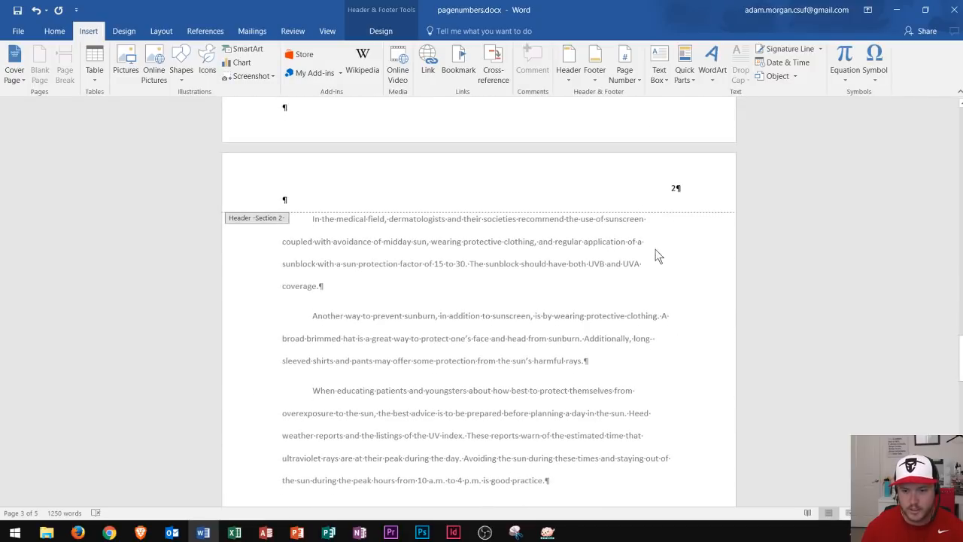
scroll(678, 263, down, 5)
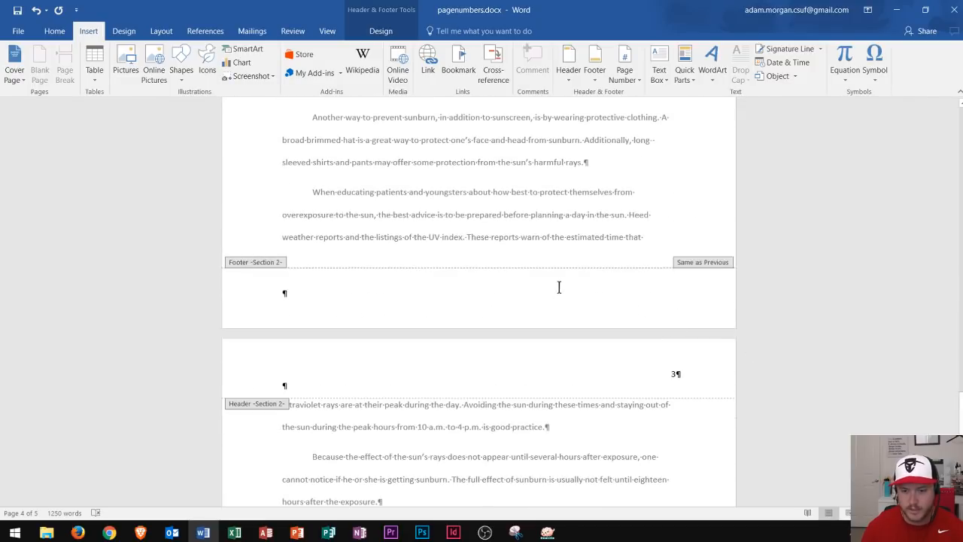
scroll(559, 286, up, 10)
scroll(640, 198, up, 15)
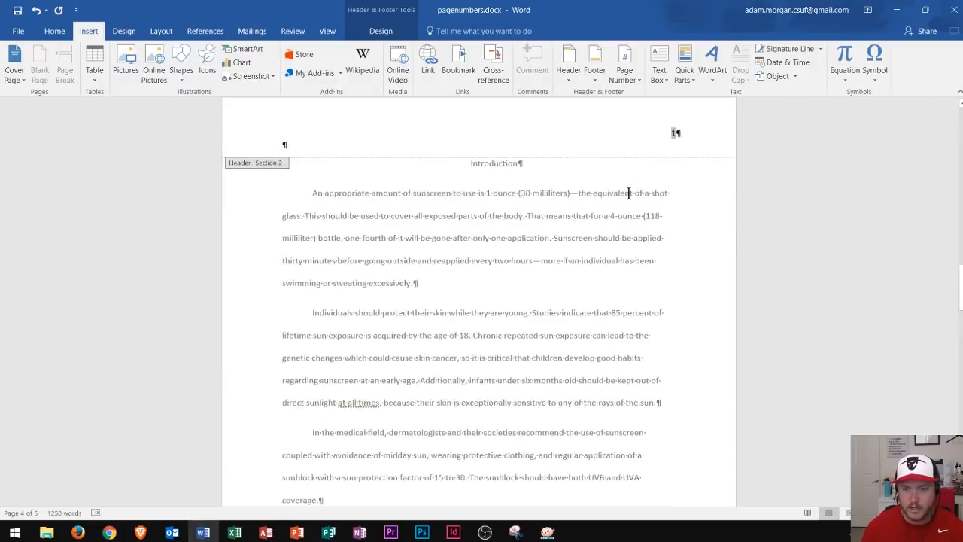
scroll(645, 199, up, 5)
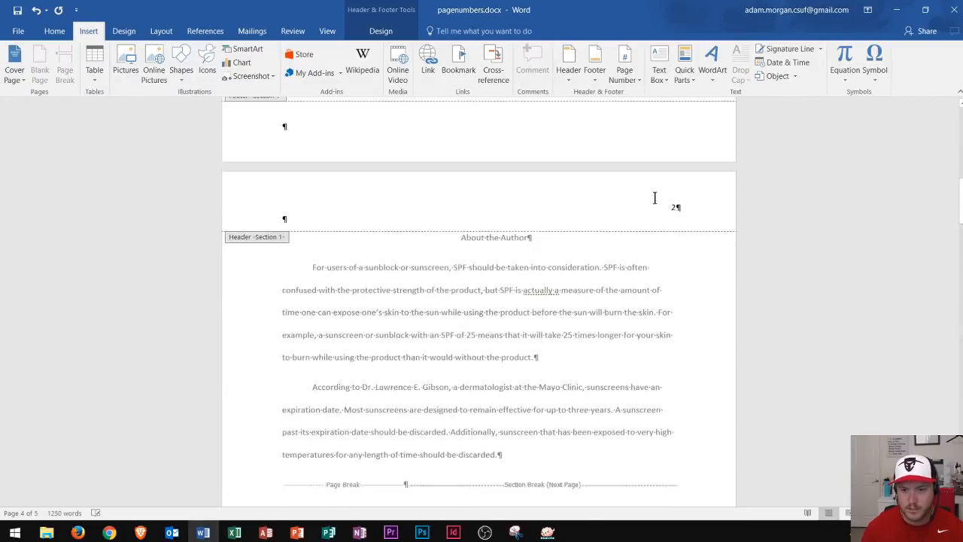
scroll(656, 211, up, 15)
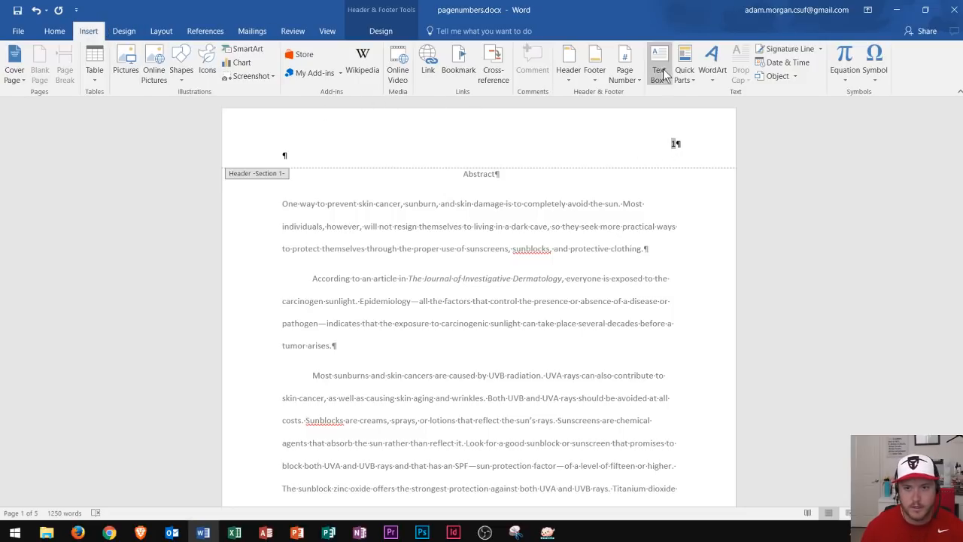
click(630, 80)
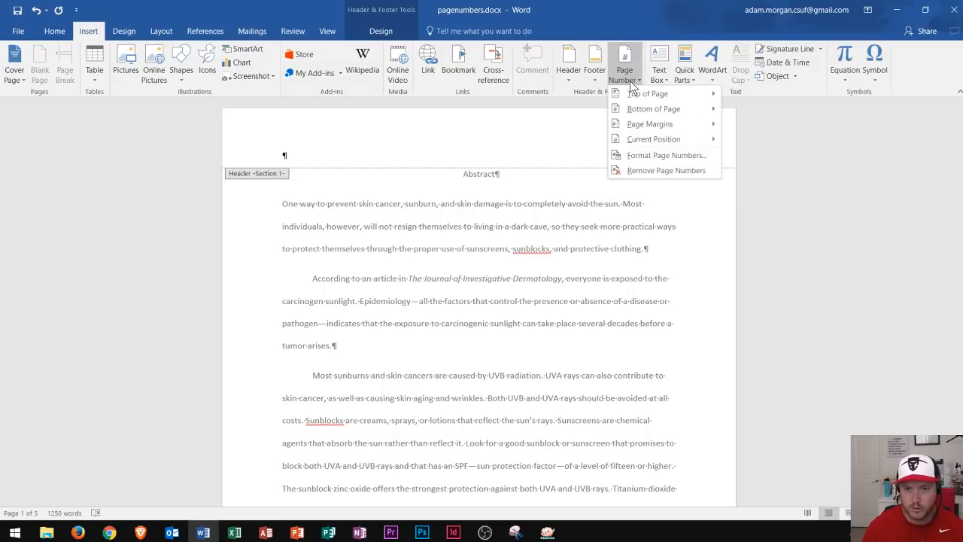
click(657, 171)
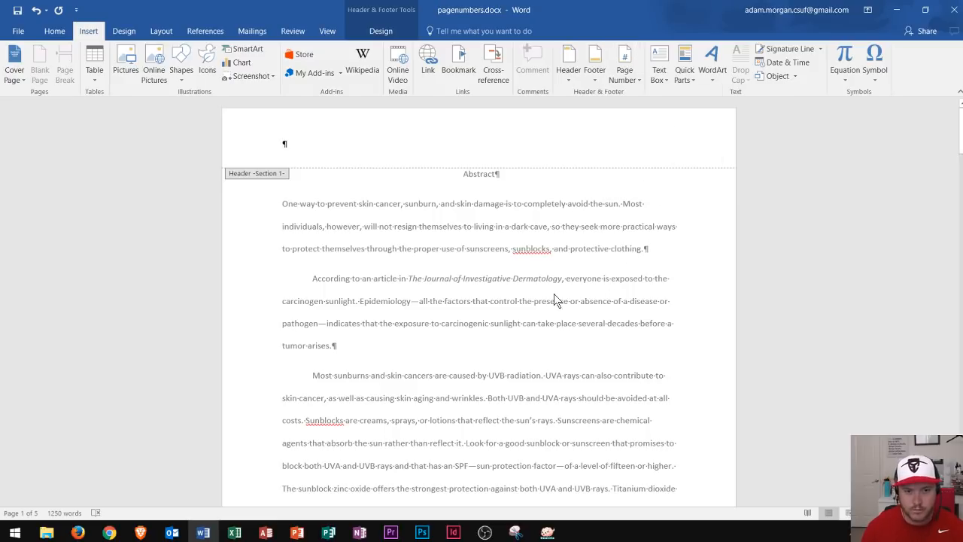
- Postpone the restart for the Windows 10 update with the remind-me-later option
scroll(553, 295, down, 10)
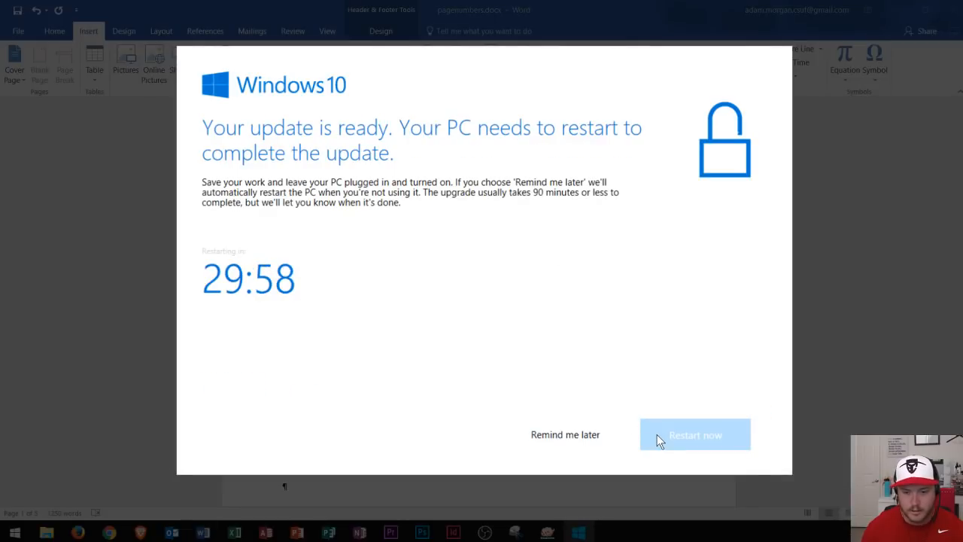
click(578, 437)
- Check the headers from the About the Author page to the Introduction page, and return to editing the body text
scroll(494, 167, down, 10)
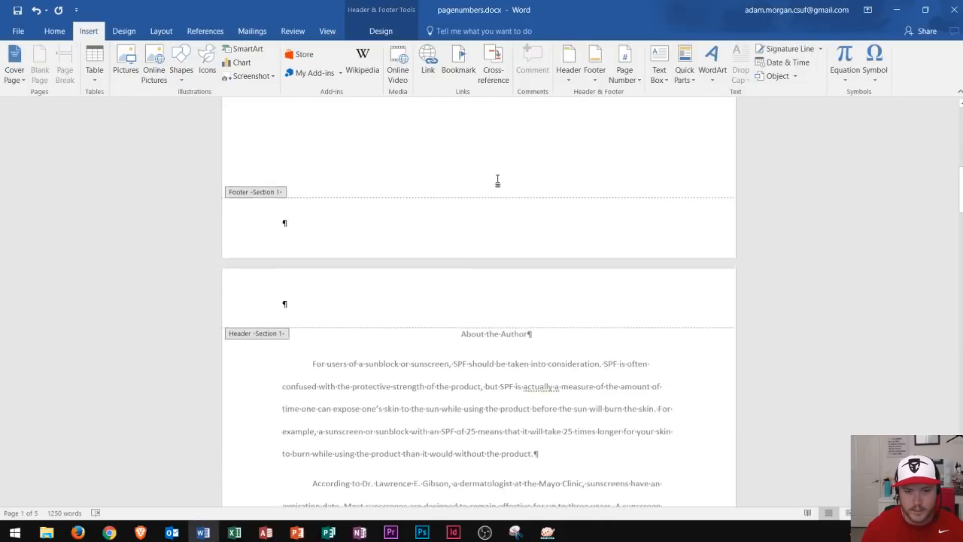
scroll(547, 218, down, 10)
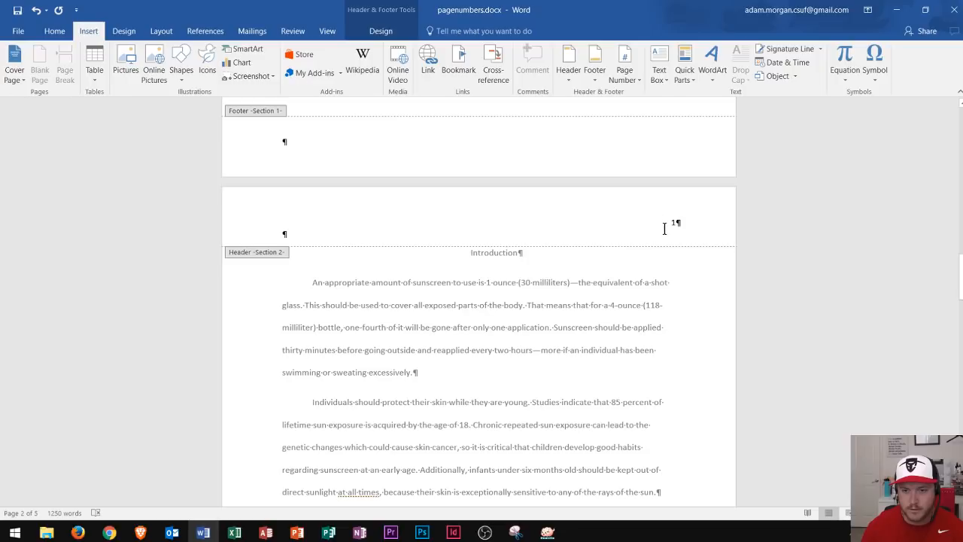
scroll(664, 228, down, 2)
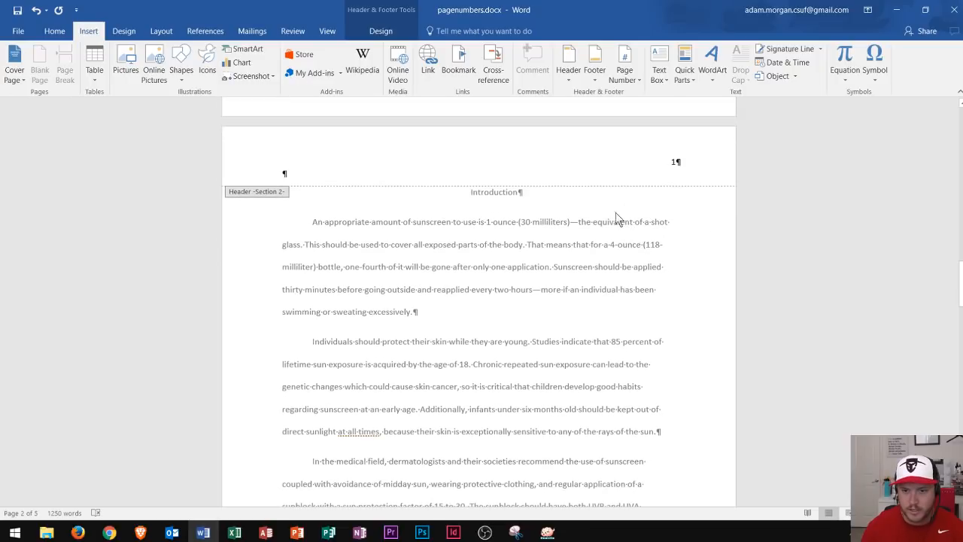
scroll(666, 200, down, 5)
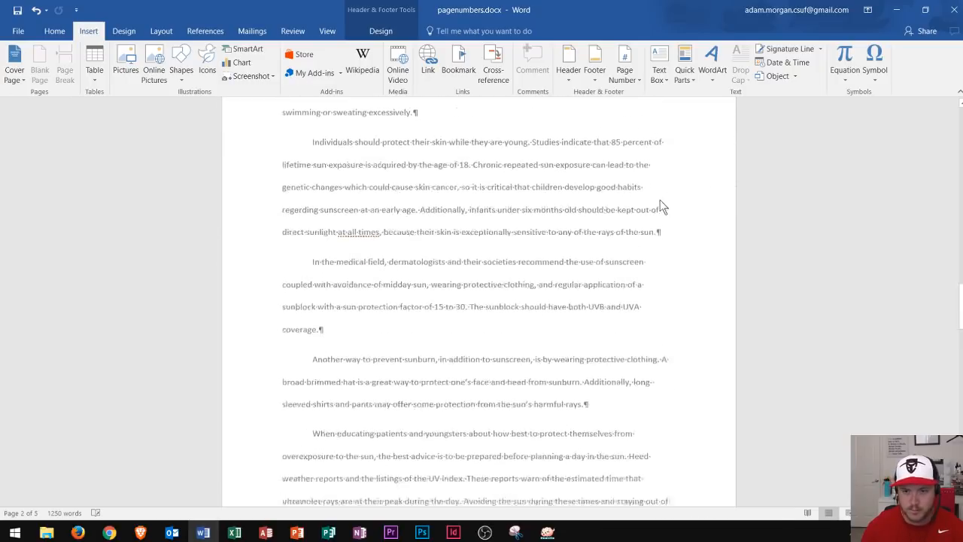
scroll(572, 211, up, 3)
double_click(563, 176)
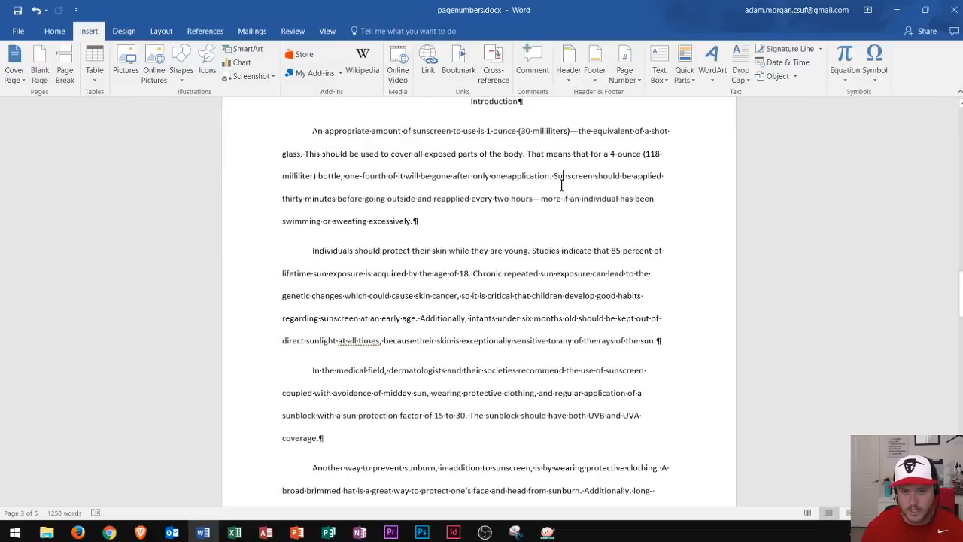
- Review the page numbers from the Introduction onward and the headers of the pages back to the Abstract
scroll(602, 210, up, 5)
scroll(693, 282, down, 18)
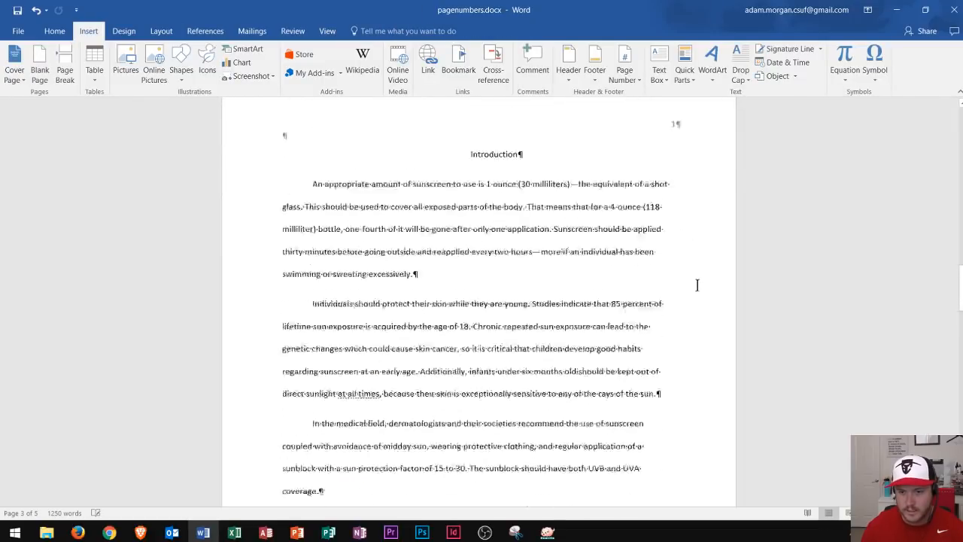
scroll(674, 322, down, 9)
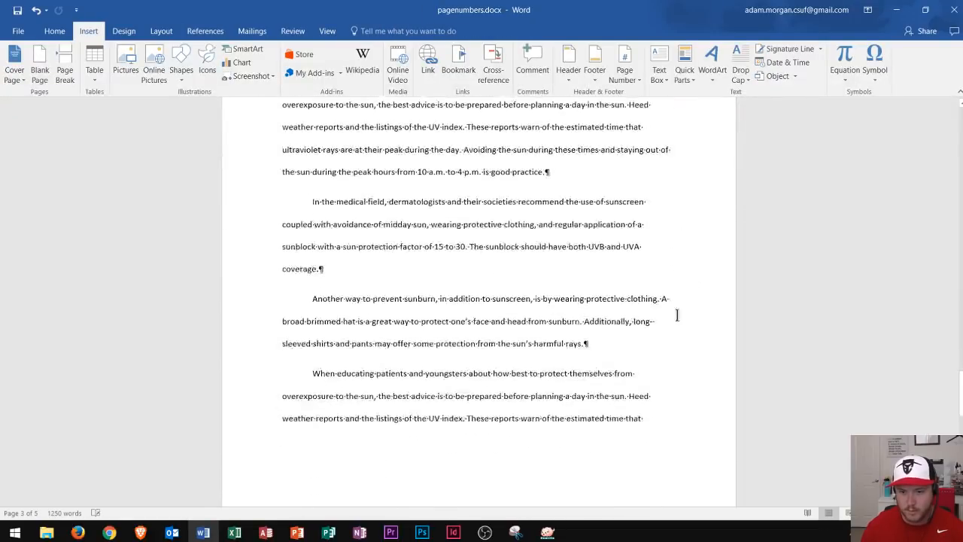
scroll(651, 312, up, 20)
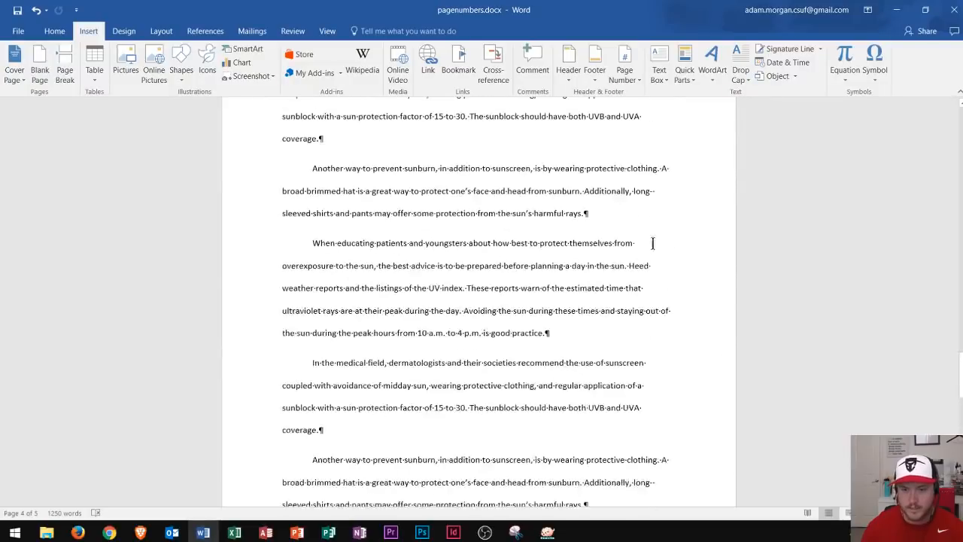
scroll(652, 198, up, 20)
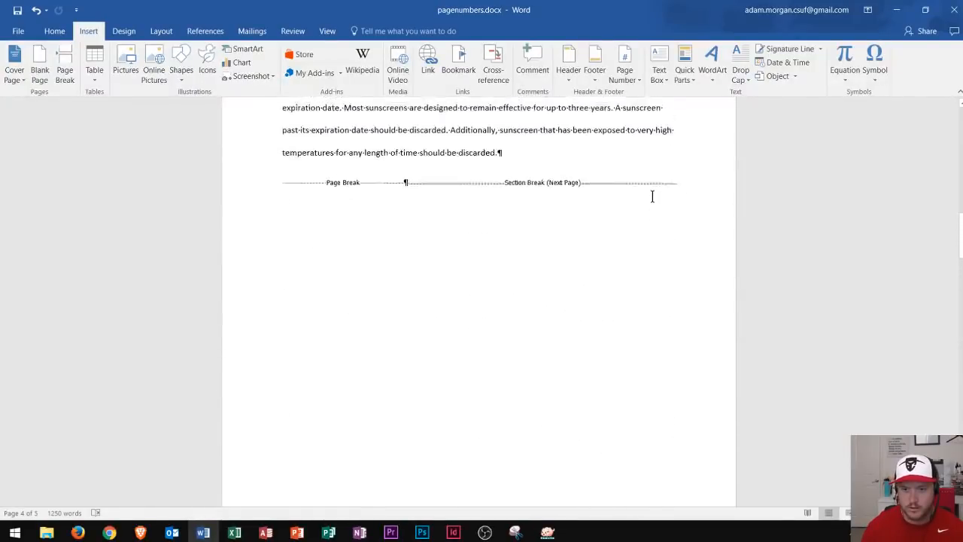
scroll(652, 196, up, 9)
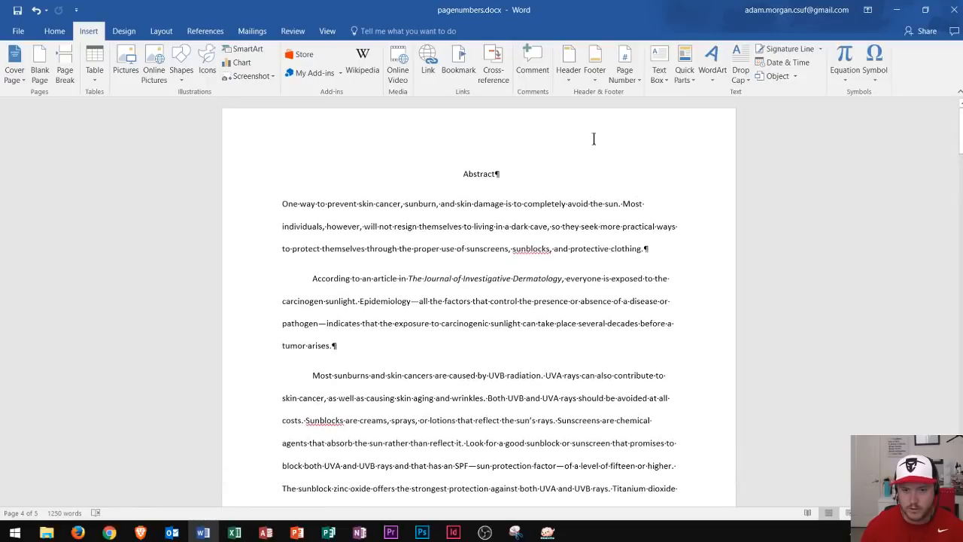